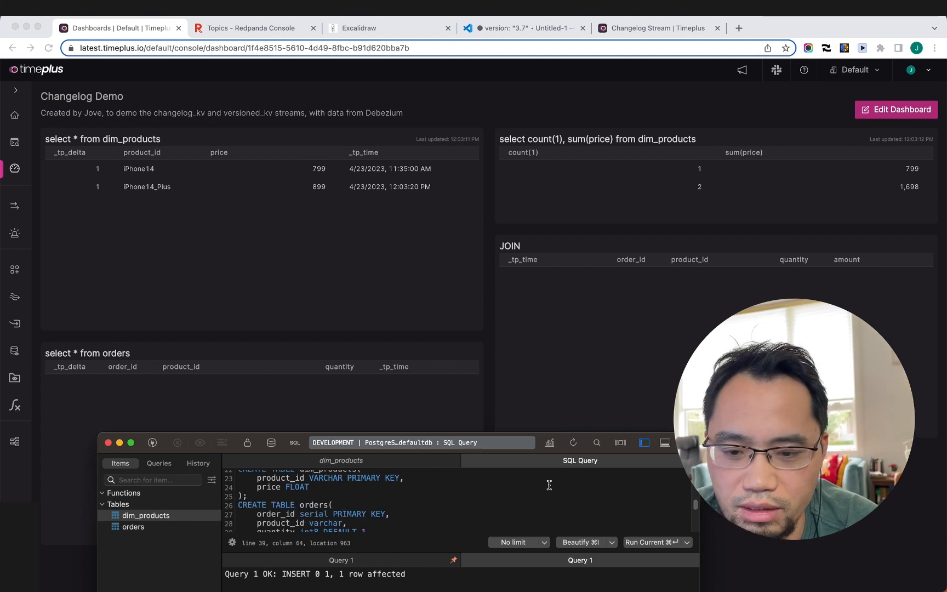
Step: Edit line 40's INSERT to add iPhone14_PlusMax at price 1299 to dim_products and run it
scroll(481, 503, "down", 5)
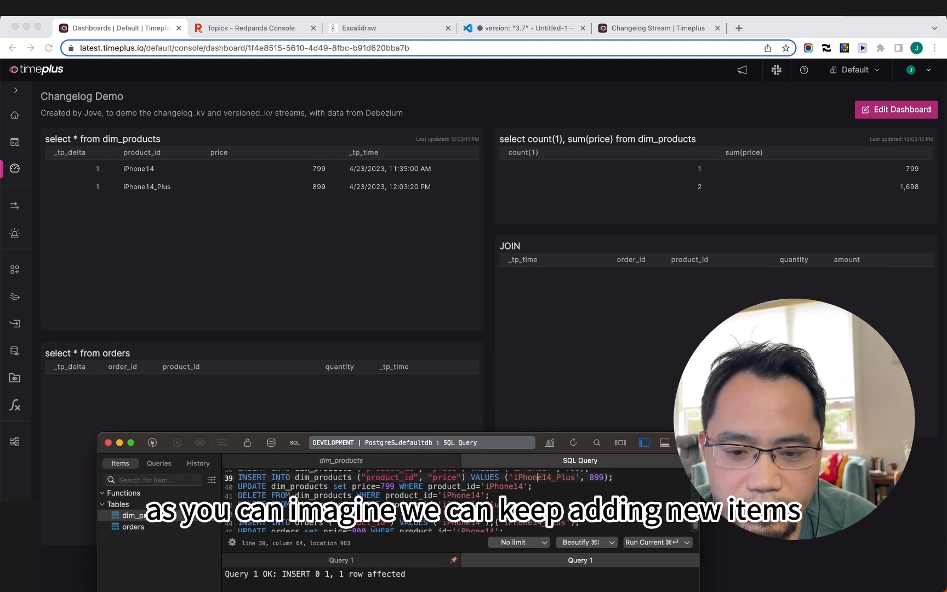
scroll(481, 502, "down", 2)
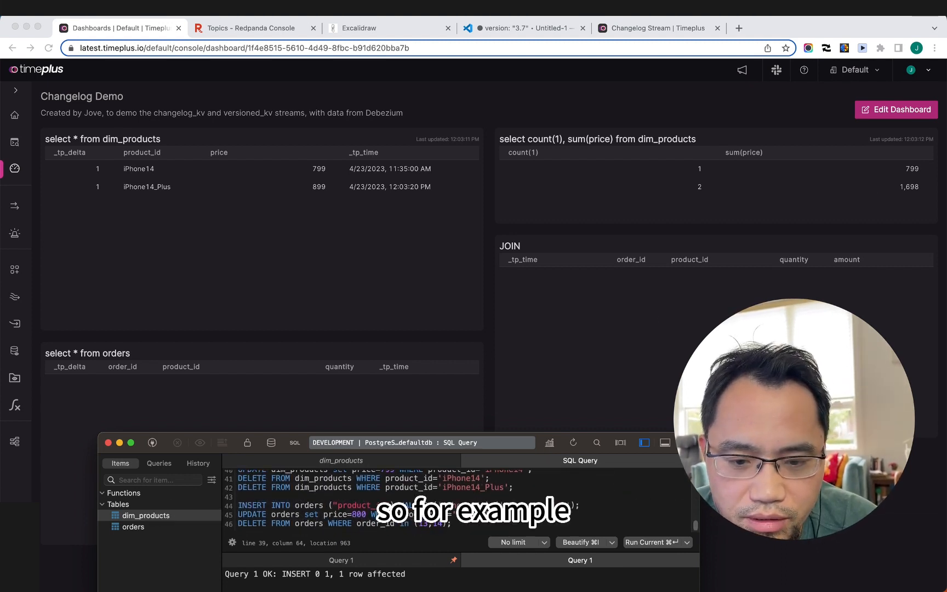
scroll(480, 503, "up", 2)
left_click(566, 502)
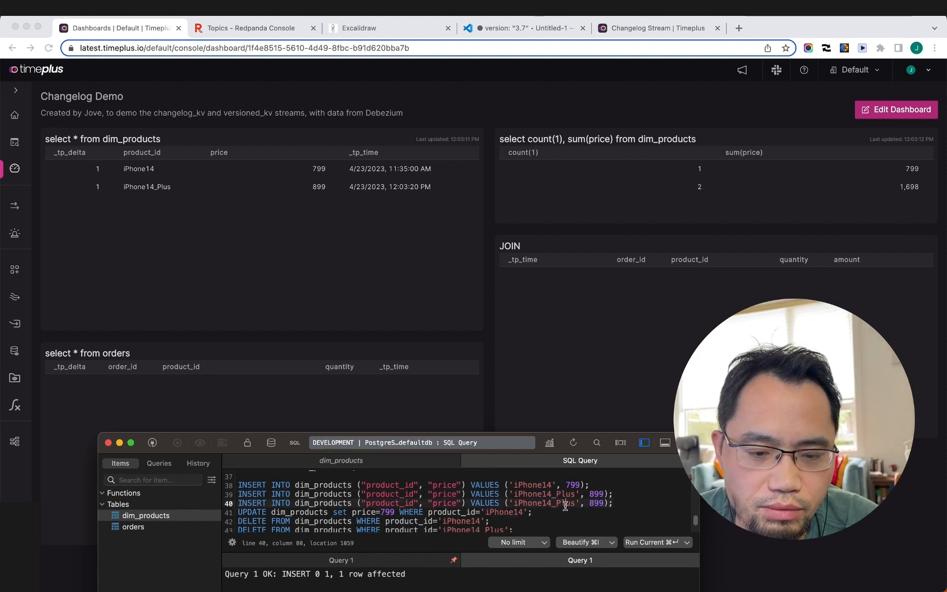
type("Max'")
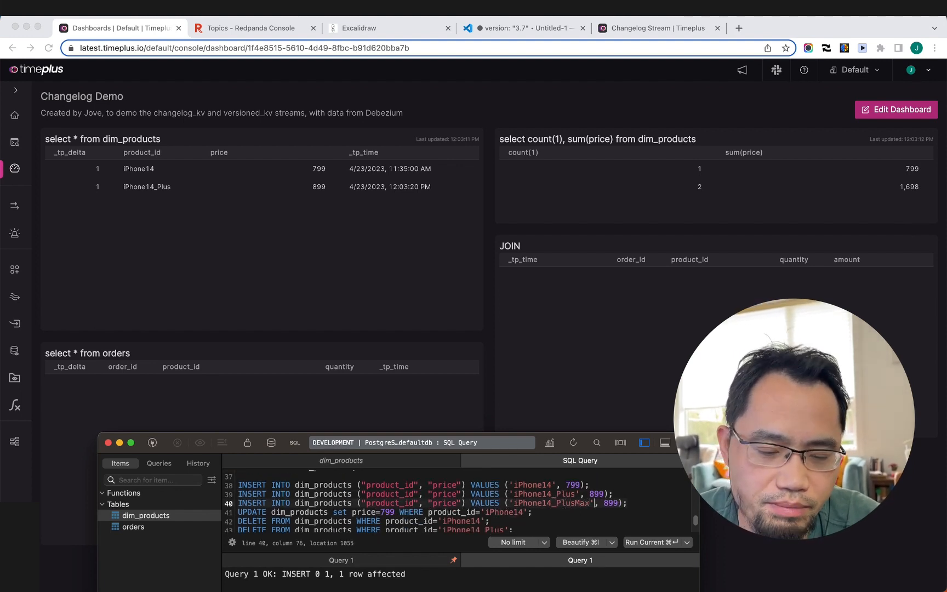
key("Delete")
type("12")
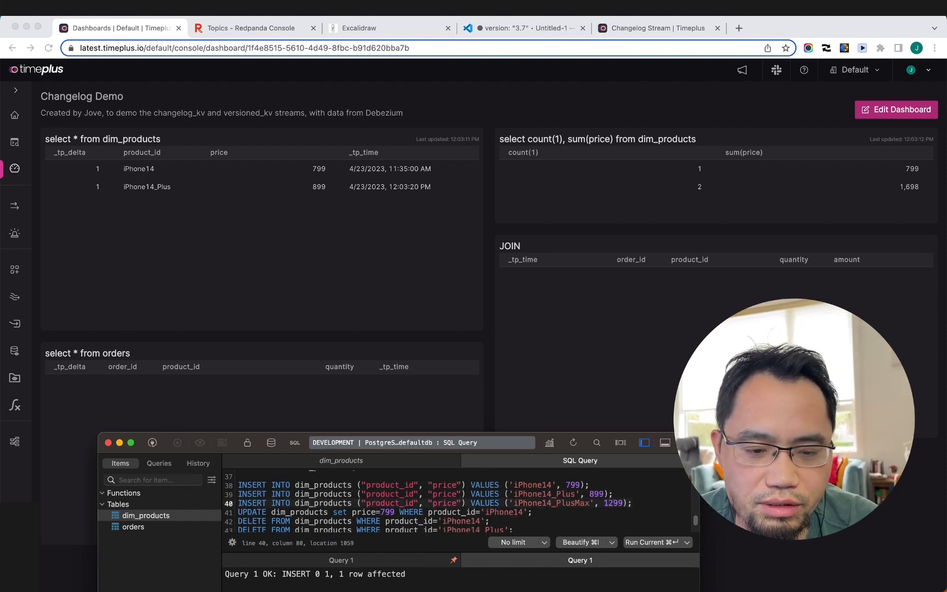
key("super+Return")
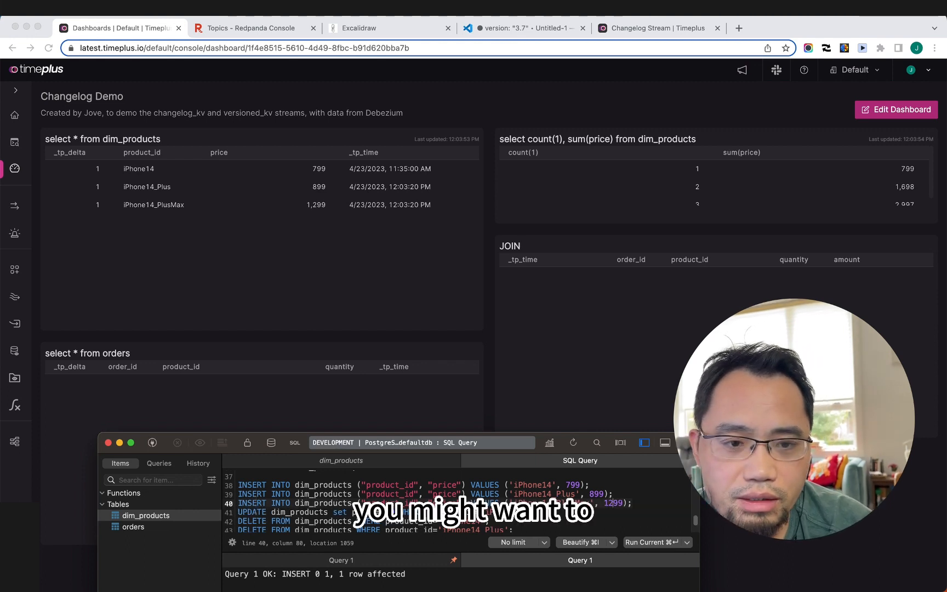
scroll(697, 195, "down", 1)
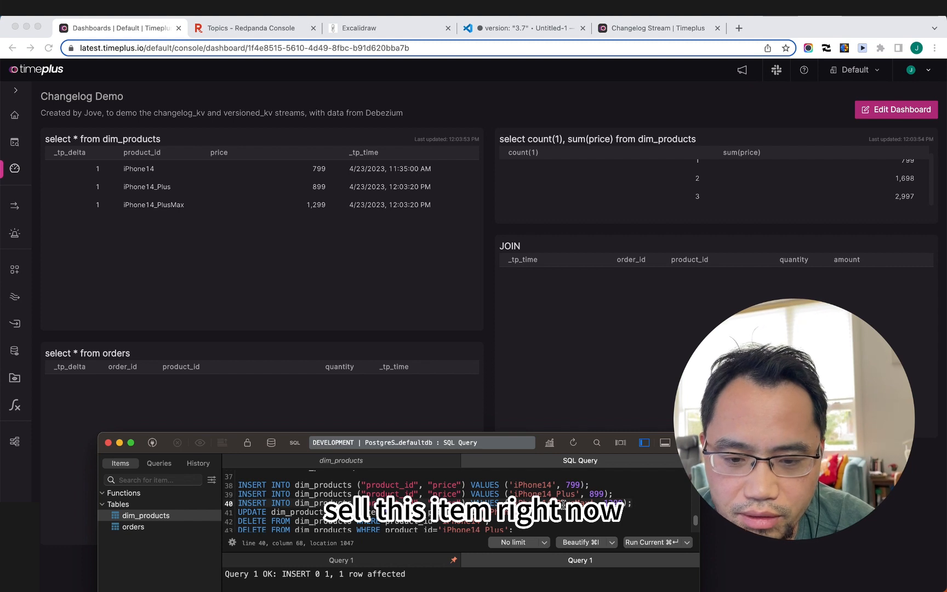
Step: Run the line 43 DELETE removing iPhone14_PlusMax, bringing the dashboard count back to 2
double_click(558, 500)
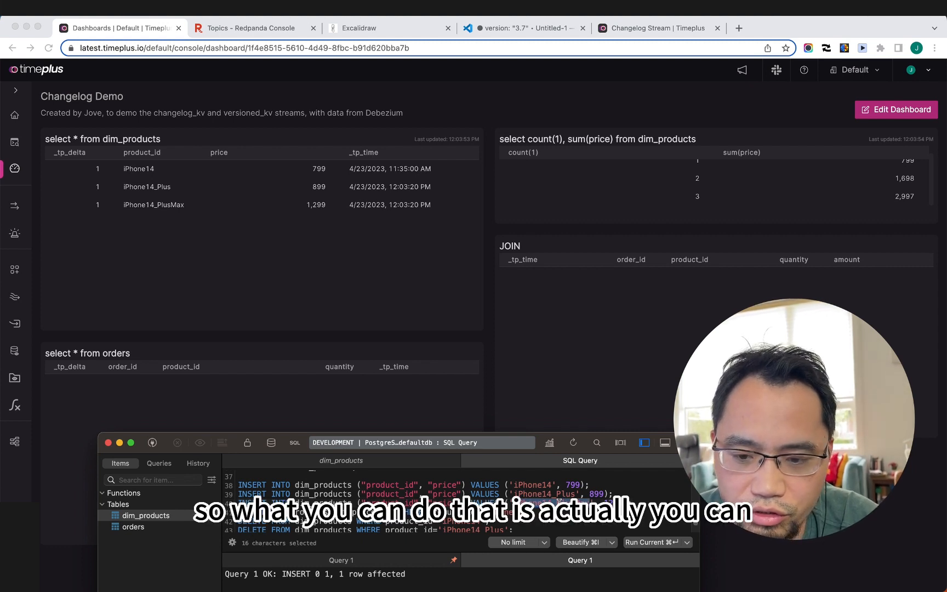
scroll(559, 500, "down", 2)
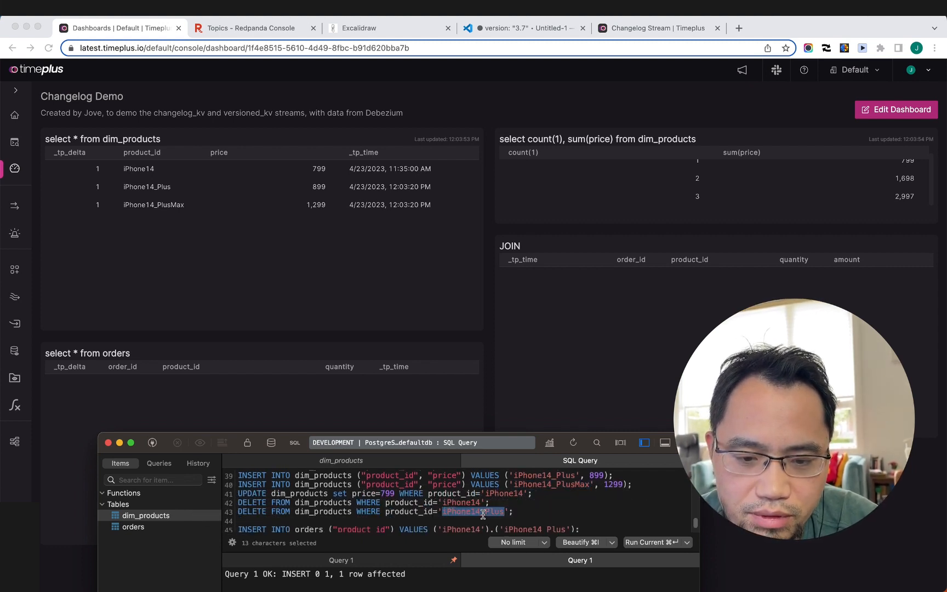
left_click(492, 512)
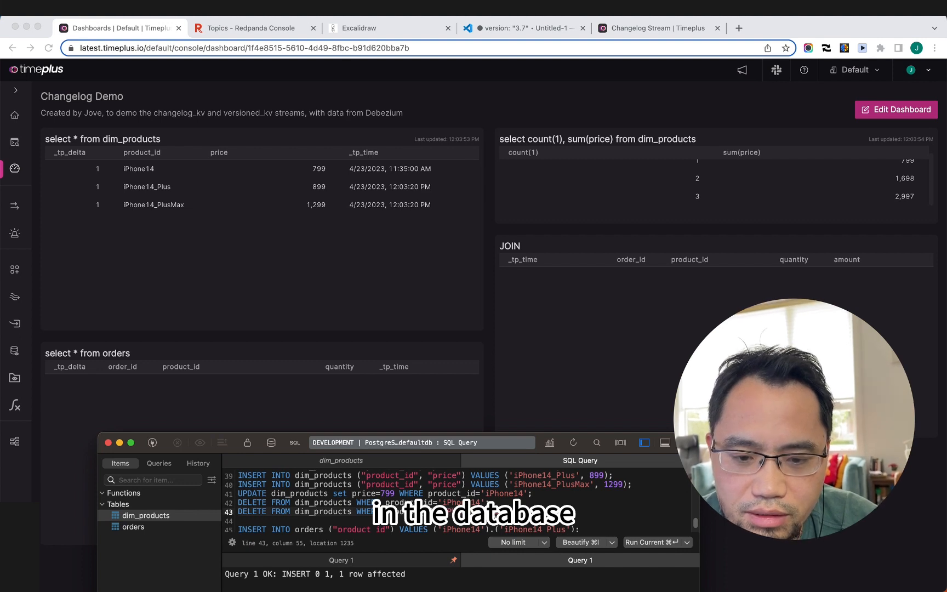
key("super+Return")
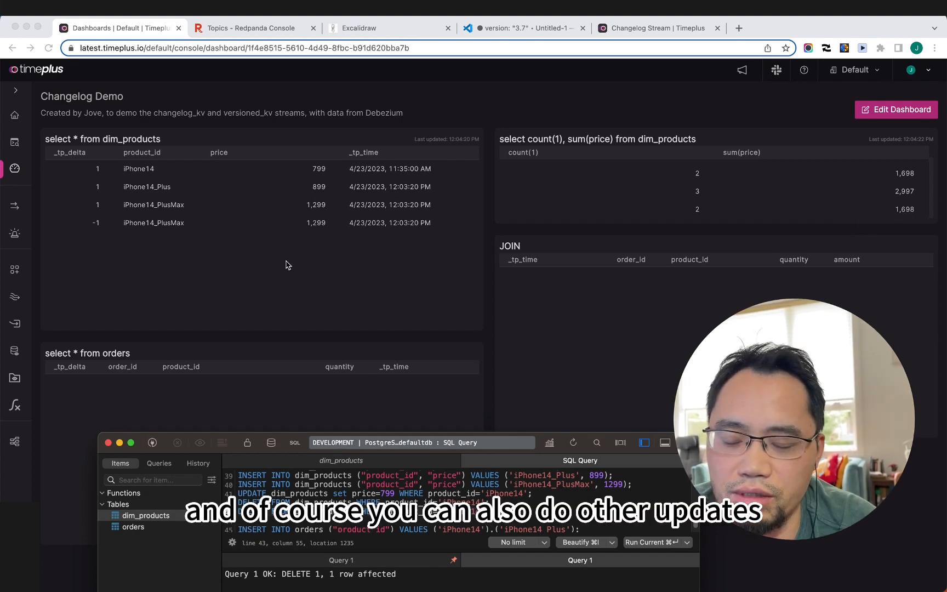
scroll(542, 507, "up", 2)
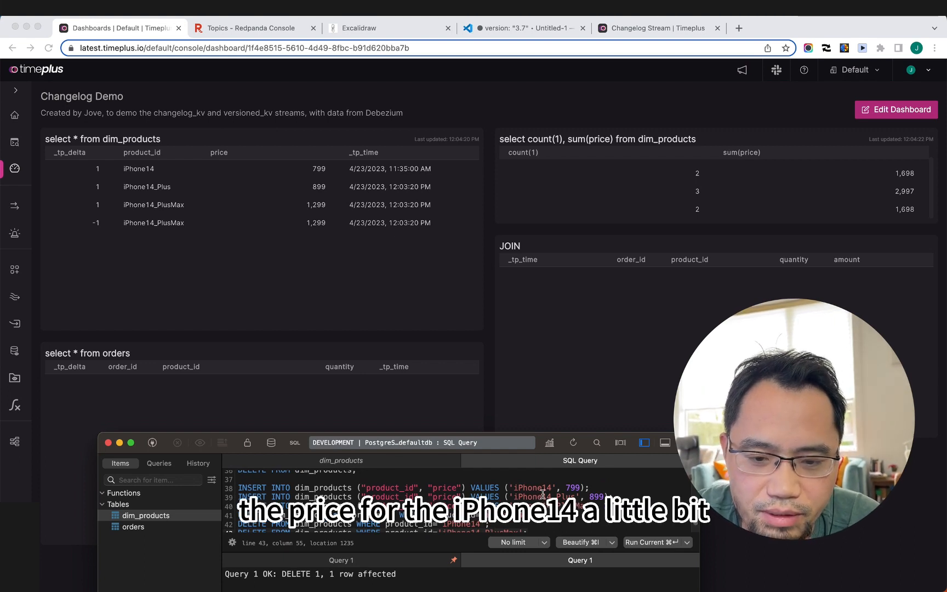
Step: Change iPhone14's price from 799 to 800 in the line 41 UPDATE and run it
scroll(542, 494, "down", 2)
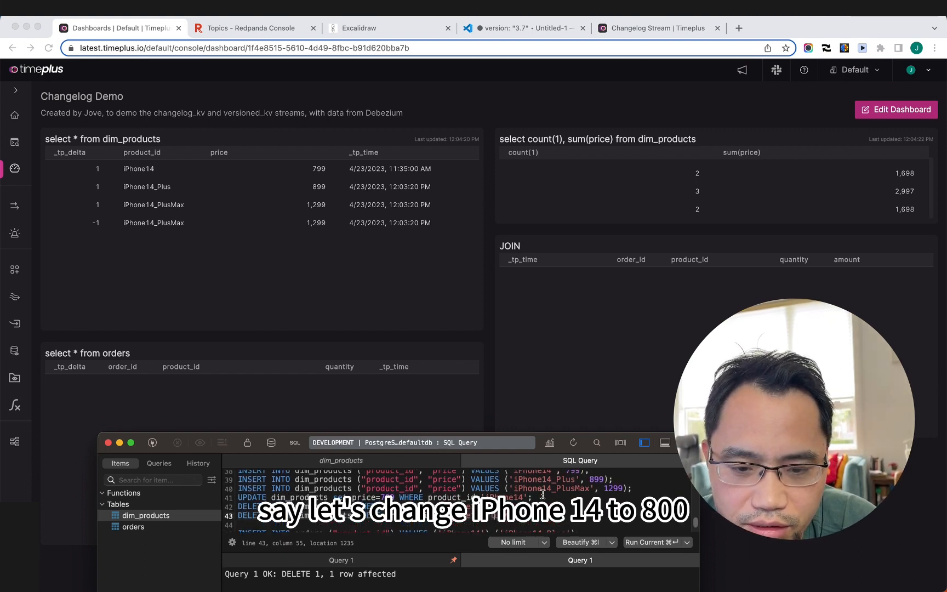
left_click(510, 496)
double_click(386, 496)
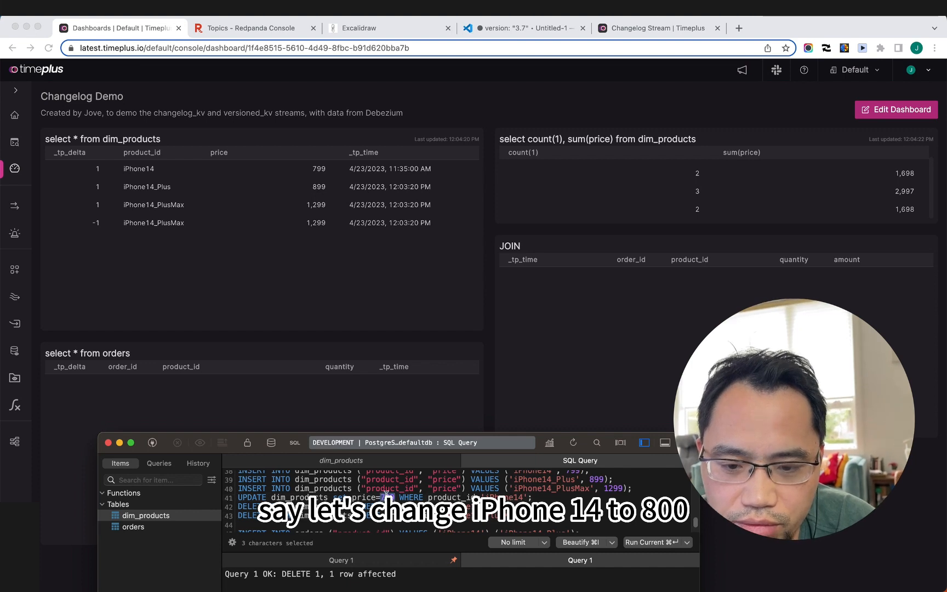
type("800")
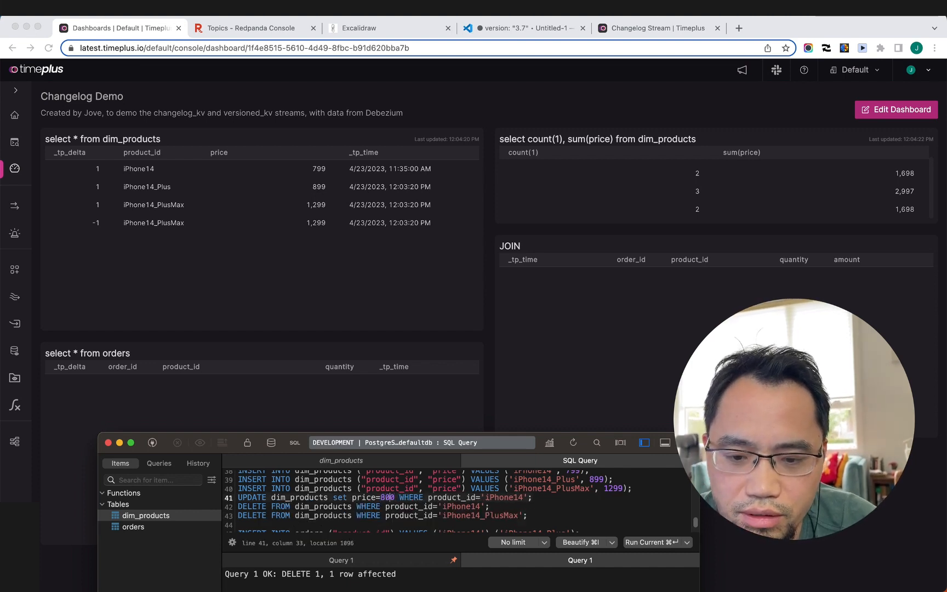
key("super+Return")
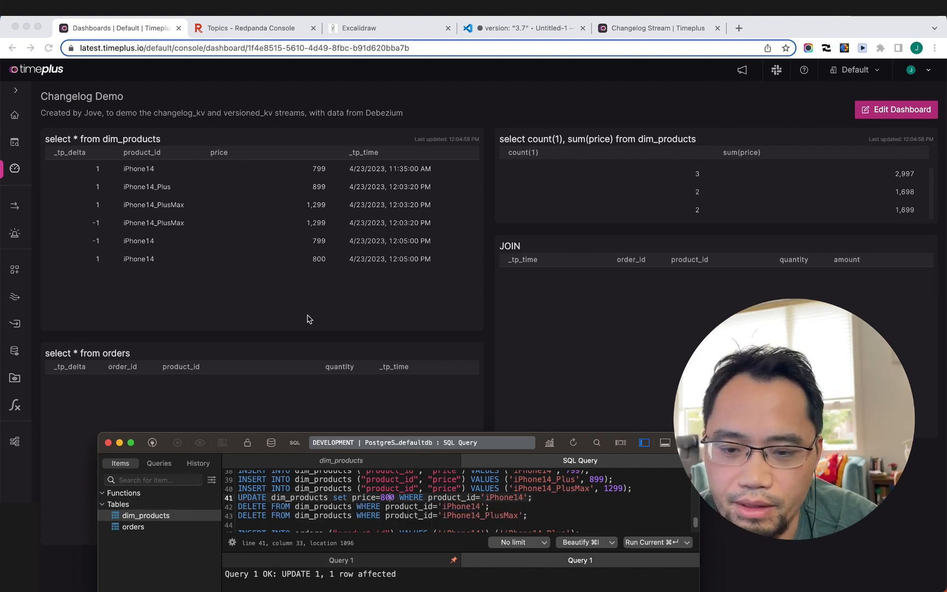
Step: Reload the Timeplus dashboard to show iPhone14 at 800 and iPhone14_Plus at 899
scroll(358, 491, "down", 3)
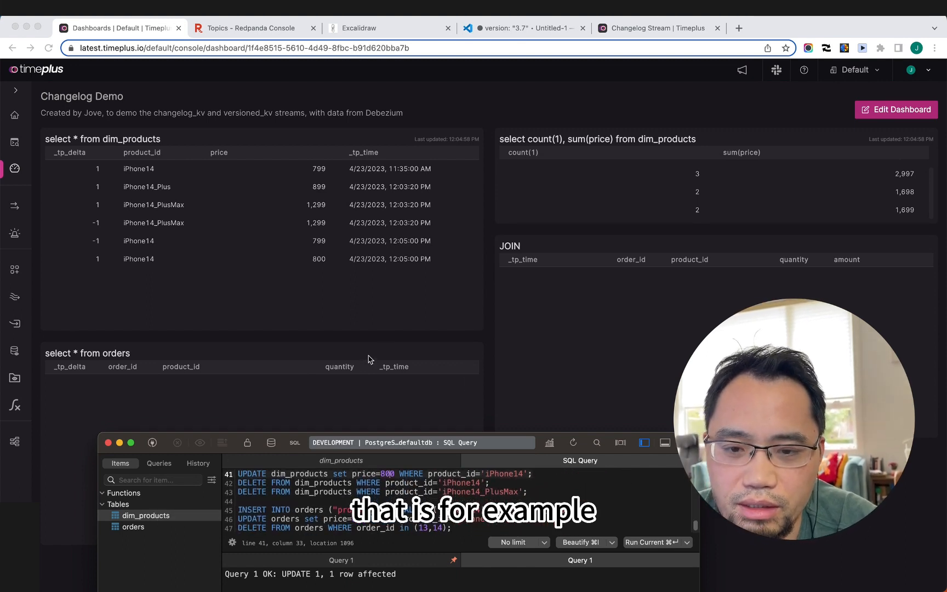
left_click(434, 341)
key("super+r")
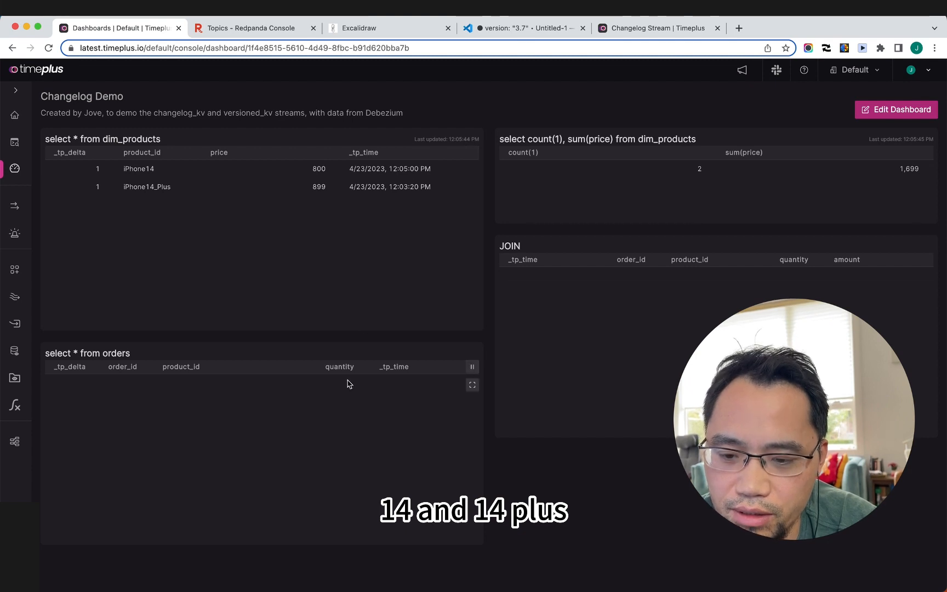
Step: Run line 45's insert creating orders 15 and 16 for iPhone14 and iPhone14_Plus
key("super+Tab")
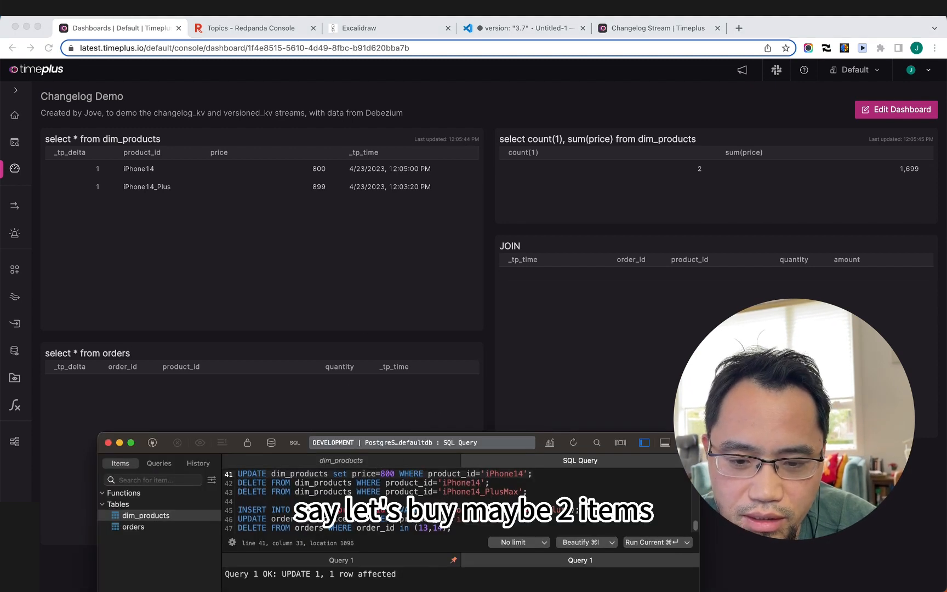
left_click(458, 508)
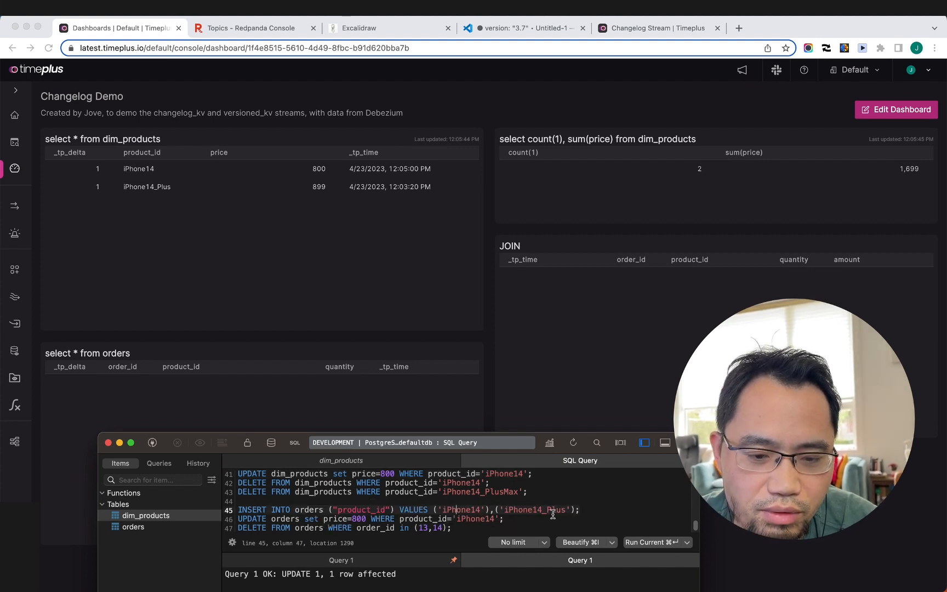
key("super+Return")
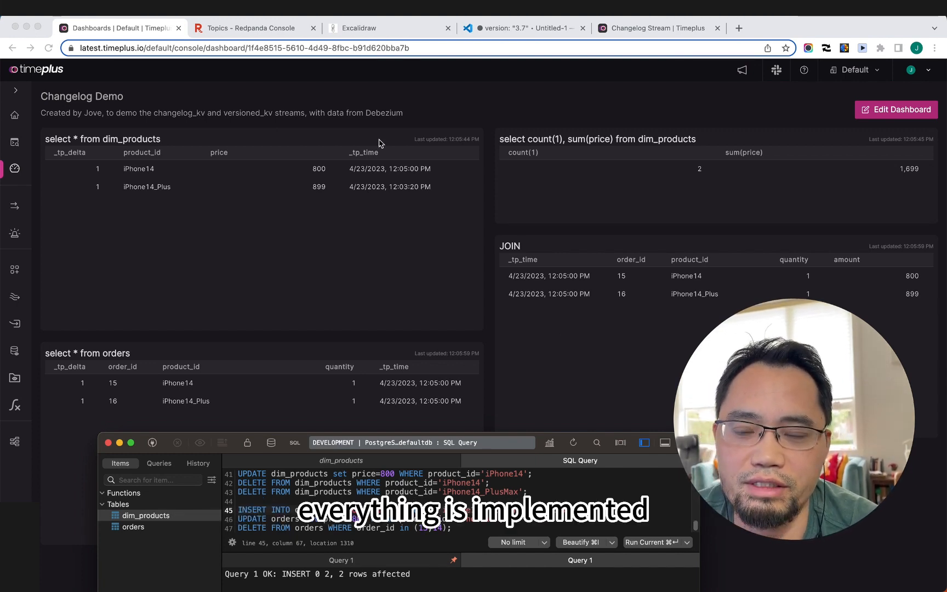
Step: Review the debezium connect image and Redpanda console image in the docker-compose file
left_click(549, 28)
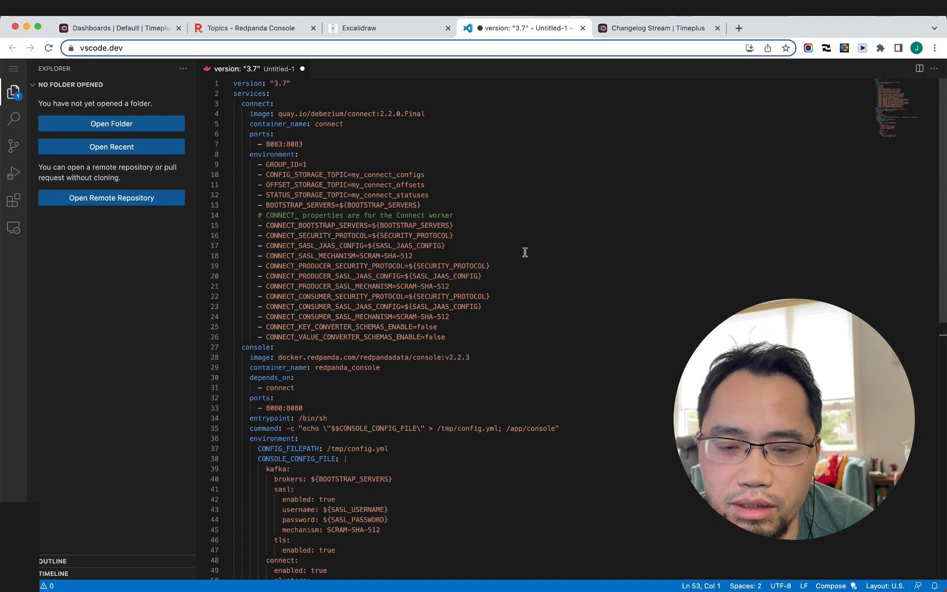
double_click(328, 114)
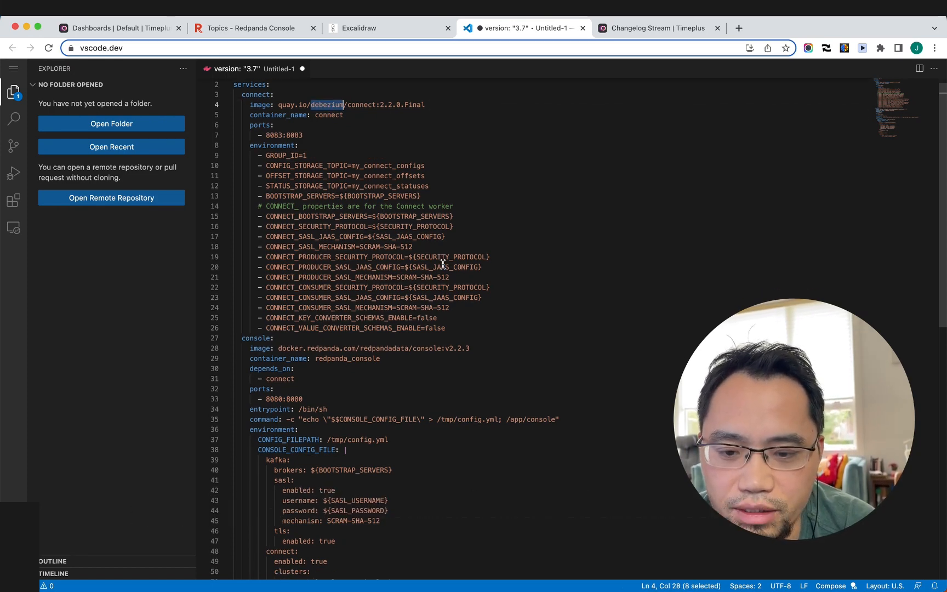
scroll(443, 264, "down", 9)
scroll(442, 260, "up", 3)
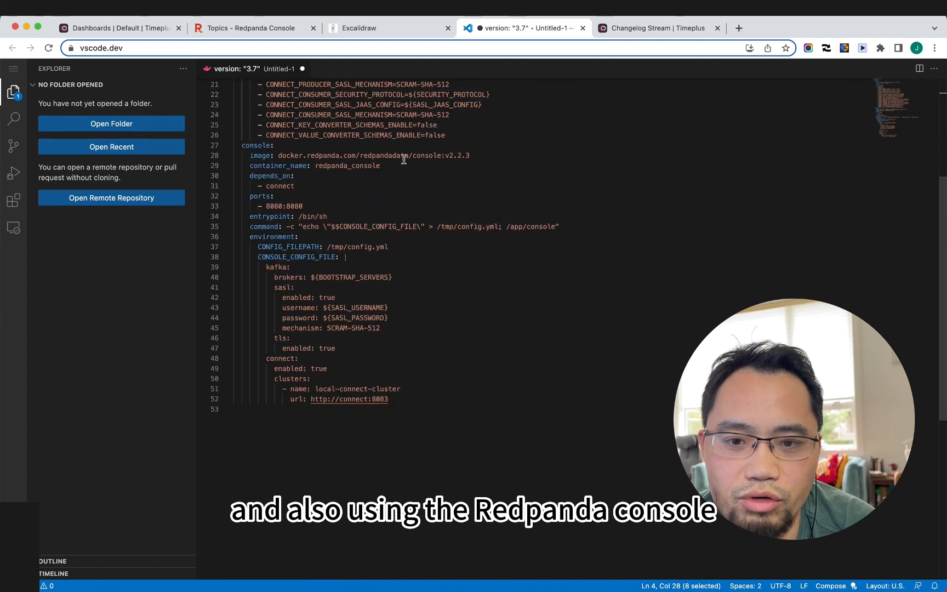
left_click(406, 157)
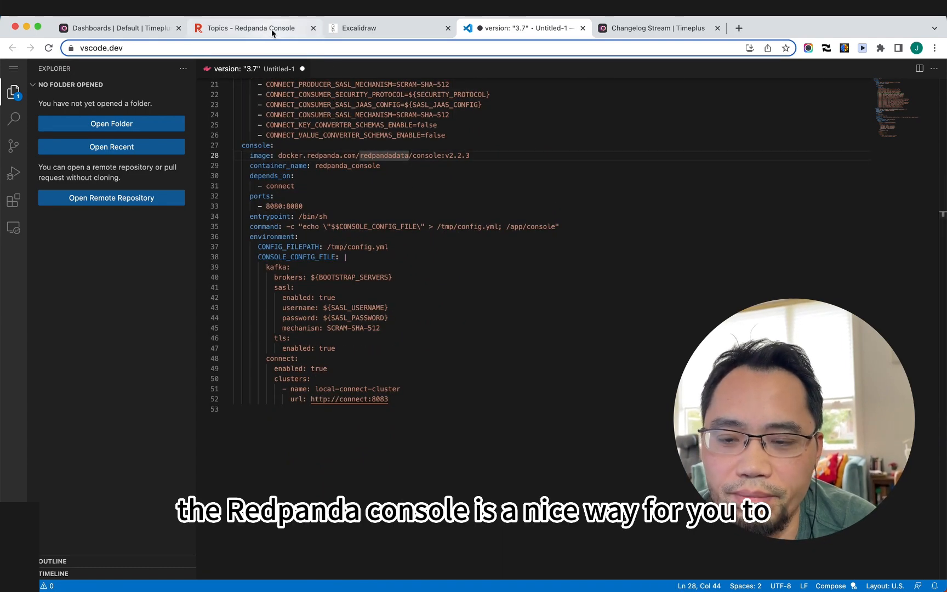
Step: In Redpanda Console, view the pg-connector's details, then the Topics list
left_click(272, 30)
left_click(45, 227)
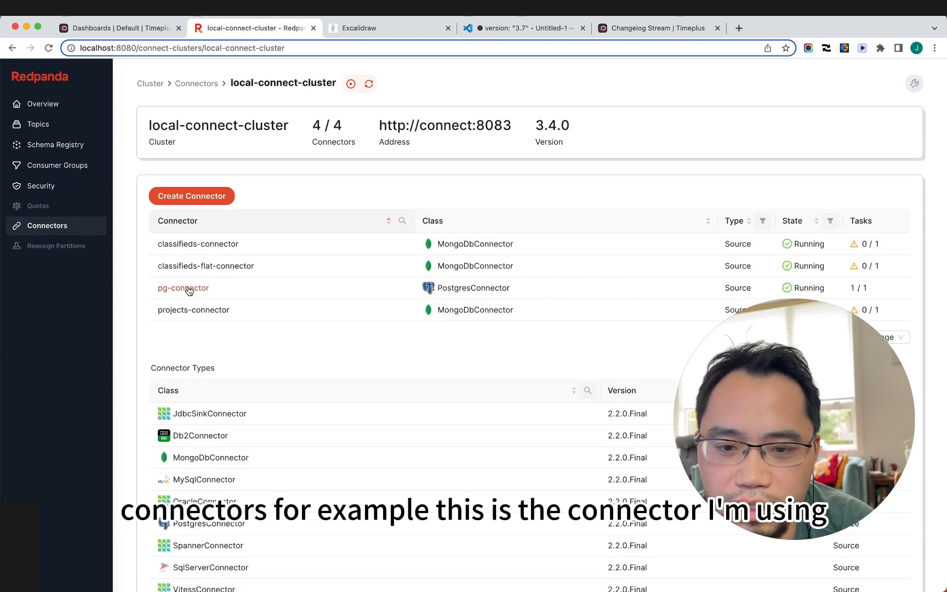
left_click(189, 289)
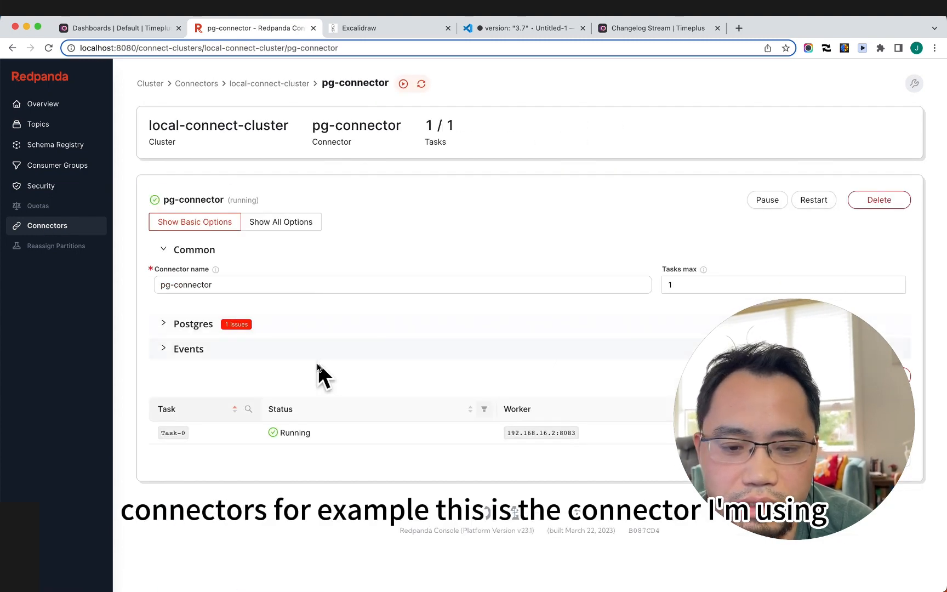
left_click(38, 126)
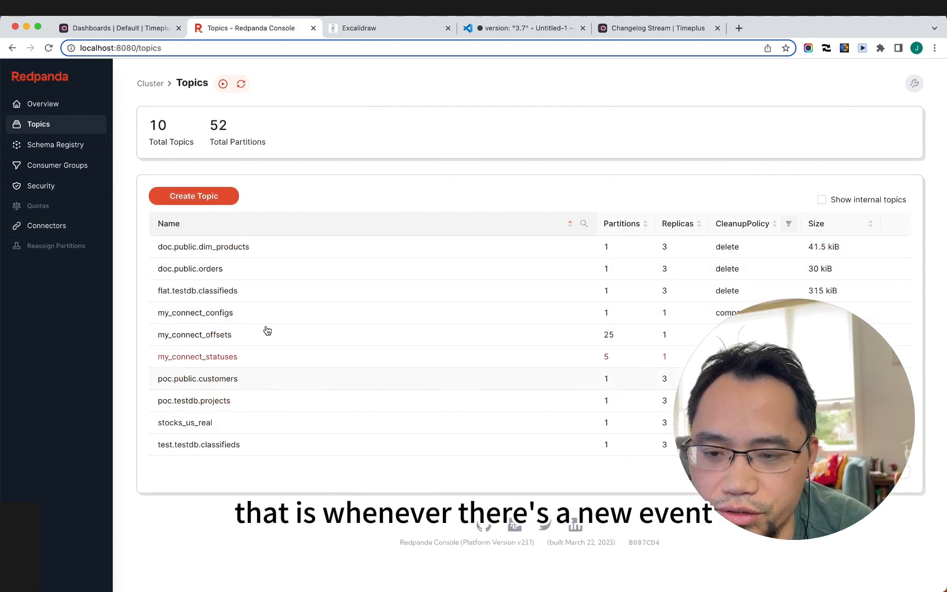
Step: View doc.public.orders messages, with orders 15 and 16 at offsets 18 and 19, then bring forward the SQL client
left_click(217, 270)
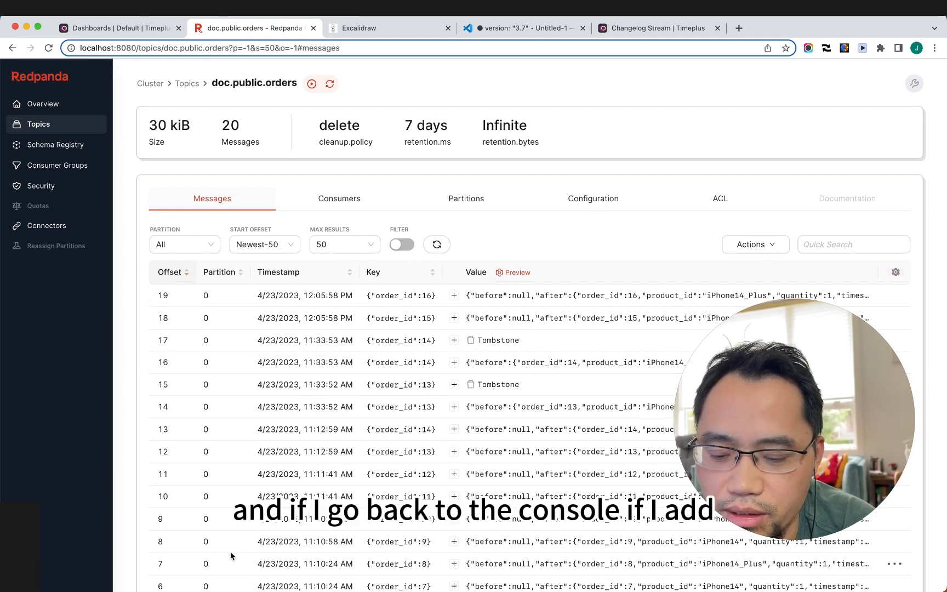
left_click(225, 591)
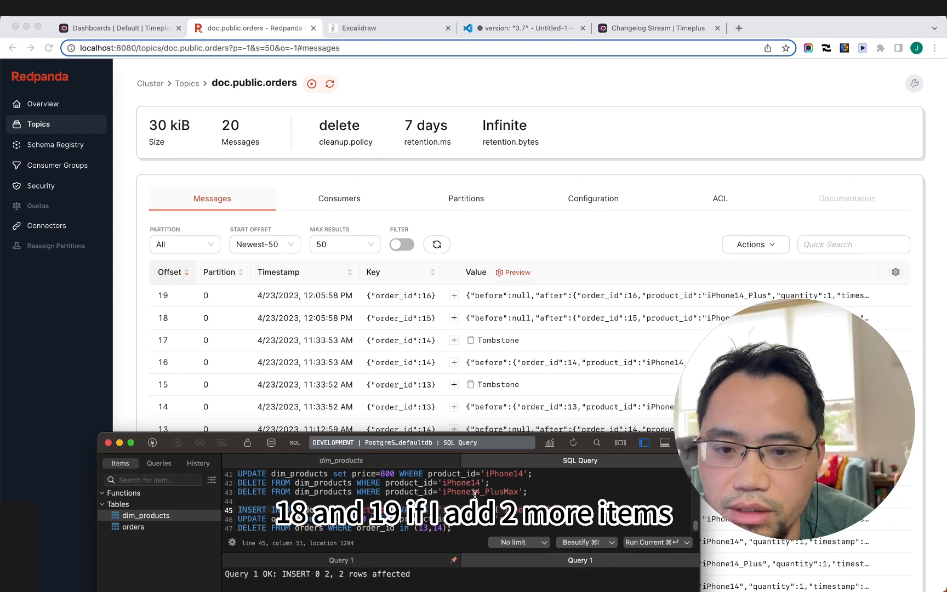
Step: Refresh the orders messages and inspect order 17's create event at offset 20, collapsing its source metadata
left_click(493, 231)
left_click(436, 244)
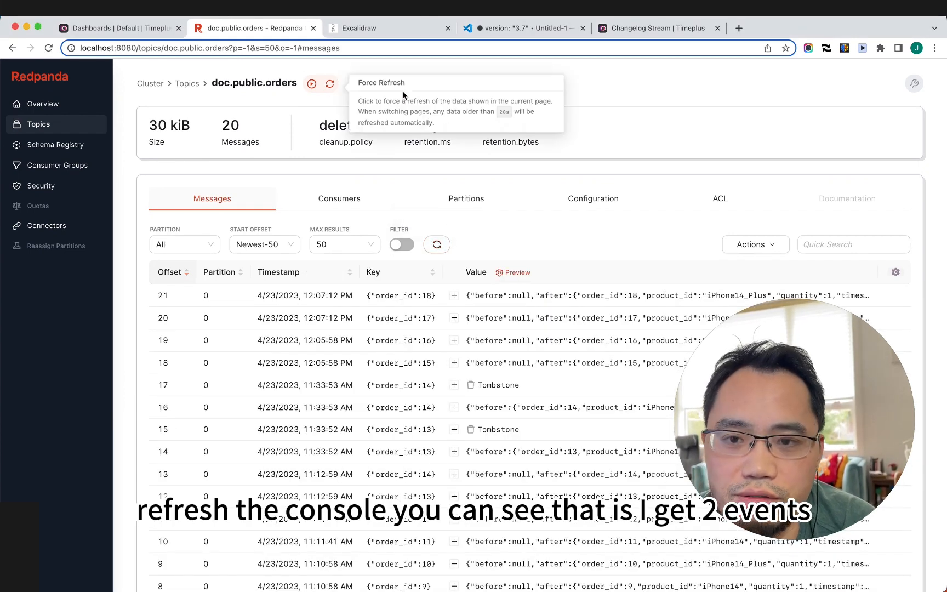
left_click(453, 318)
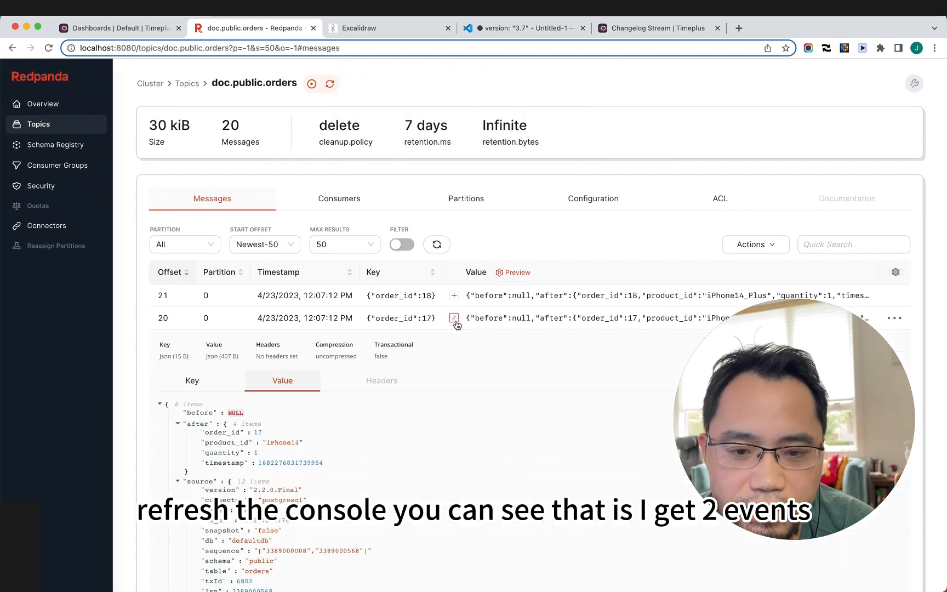
scroll(448, 408, "down", 1)
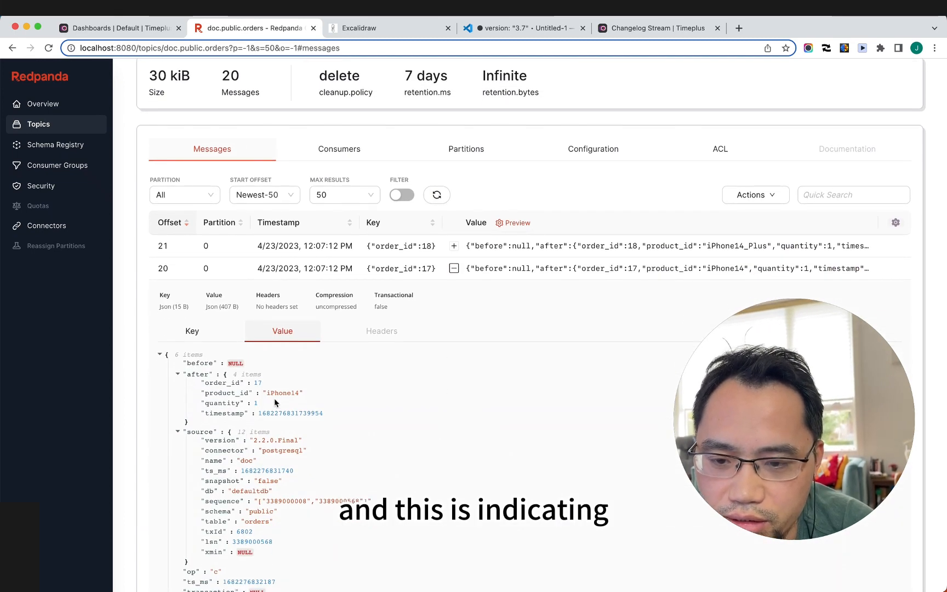
left_click(176, 432)
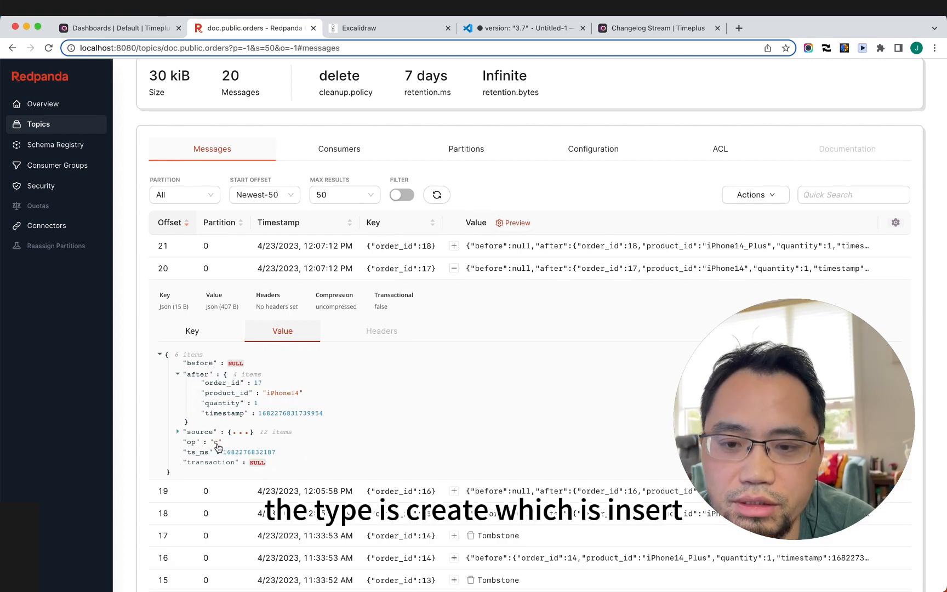
key("super+Tab")
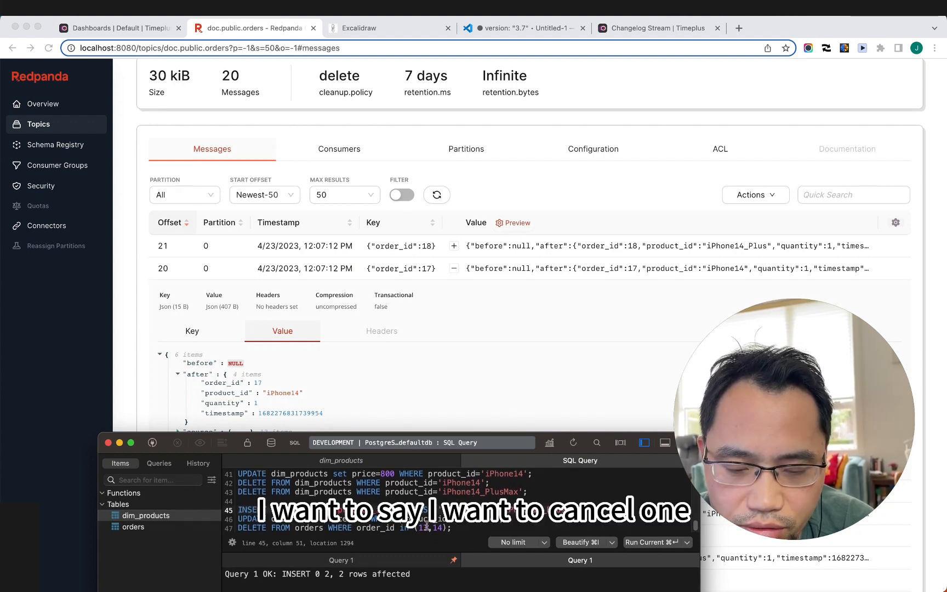
Step: Change line 47's DELETE to order_id 18, run it, and refresh the Redpanda orders messages
left_click_drag(419, 527, 442, 528)
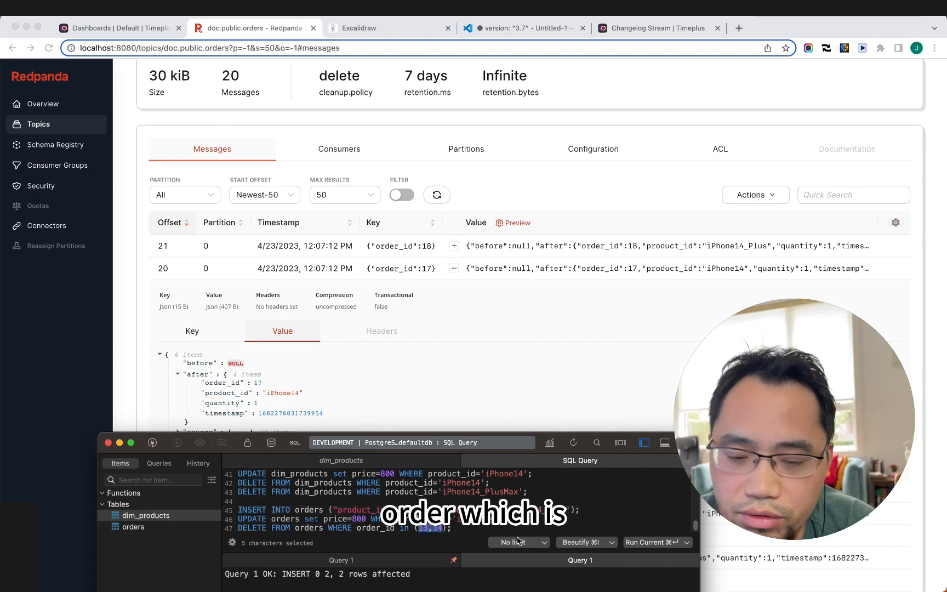
key("Right")
key("Right")
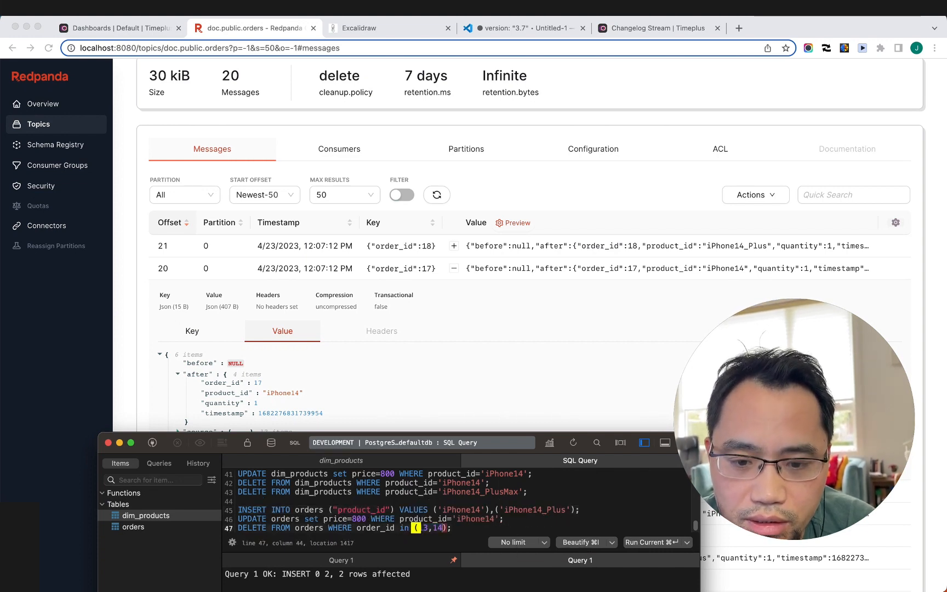
key("Left")
key("BackSpace")
key("BackSpace")
key("BackSpace")
key("BackSpace")
key("BackSpace")
type("18")
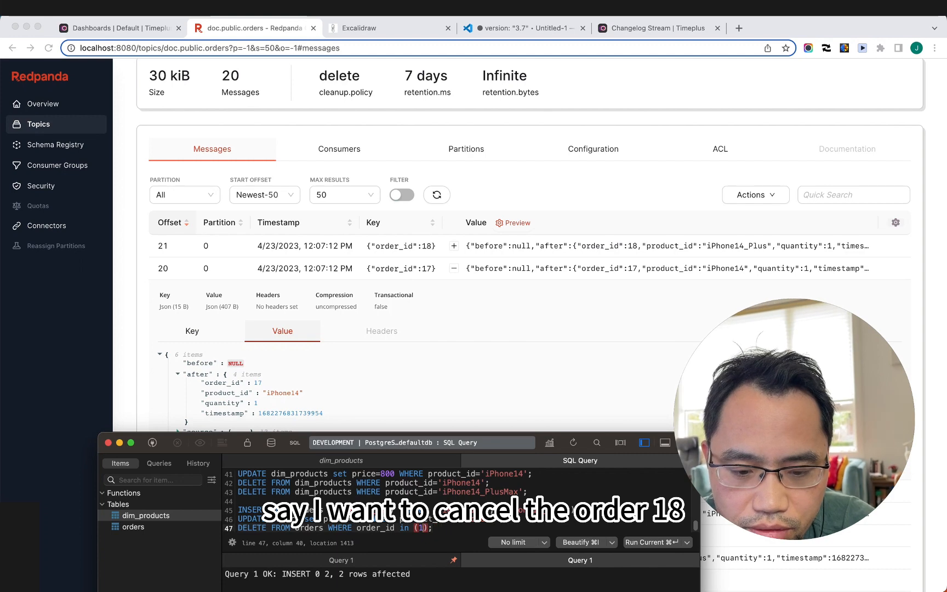
key("Left")
key("super+Return")
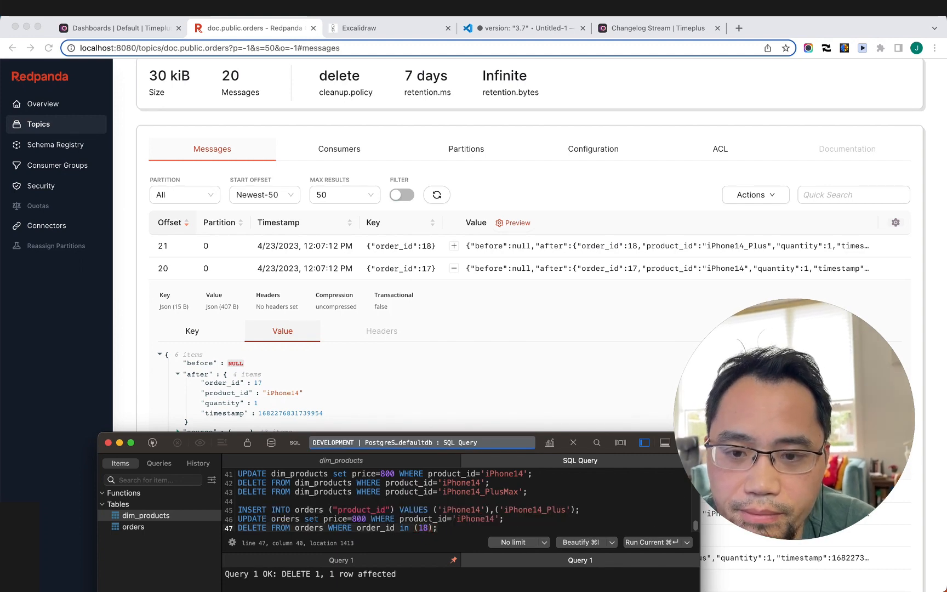
left_click(496, 193)
left_click(437, 194)
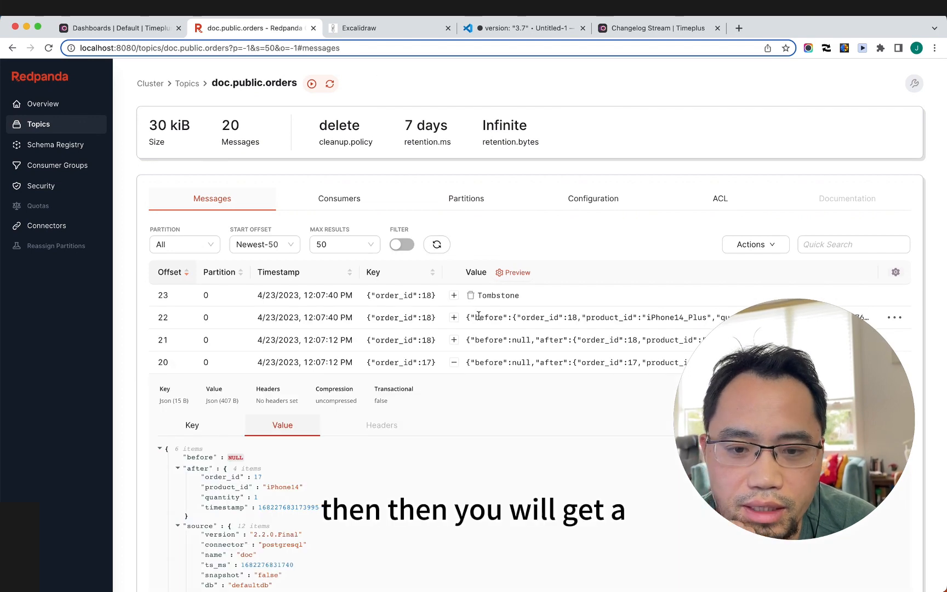
Step: Inspect order 18's delete event JSON at offset 22, then go to the Changelog Stream docs page
left_click(454, 318)
scroll(456, 324, "down", 3)
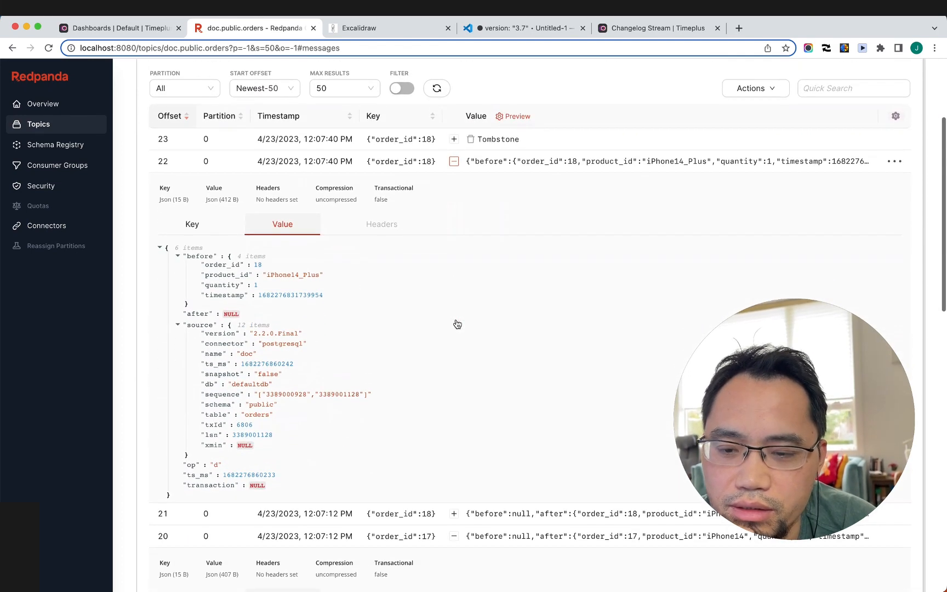
scroll(456, 324, "down", 1)
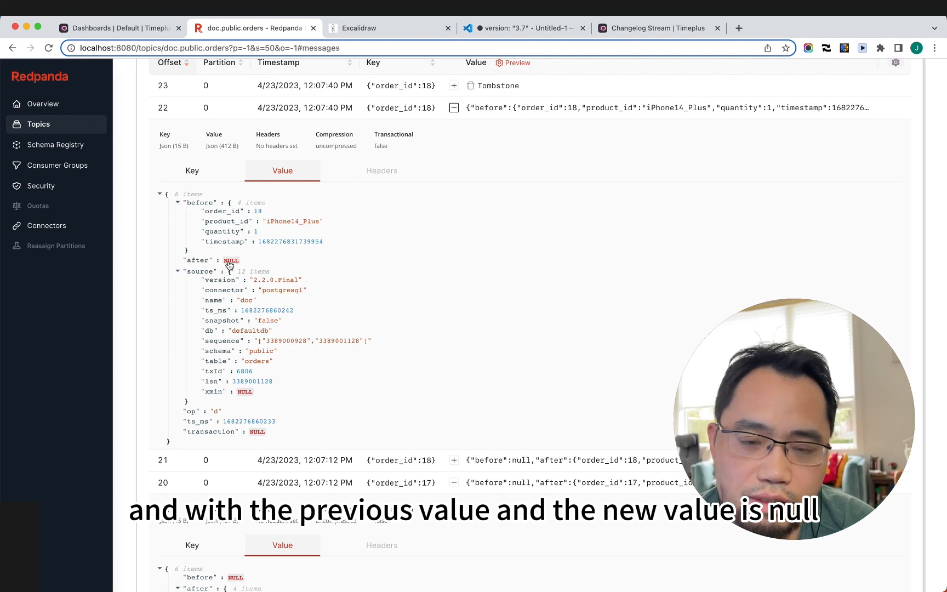
scroll(321, 299, "up", 1)
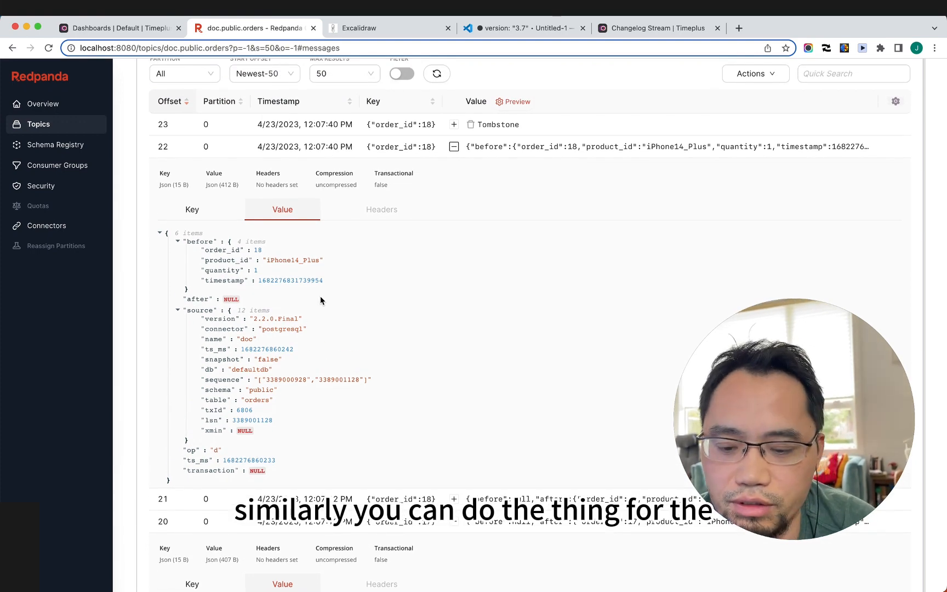
left_click(156, 33)
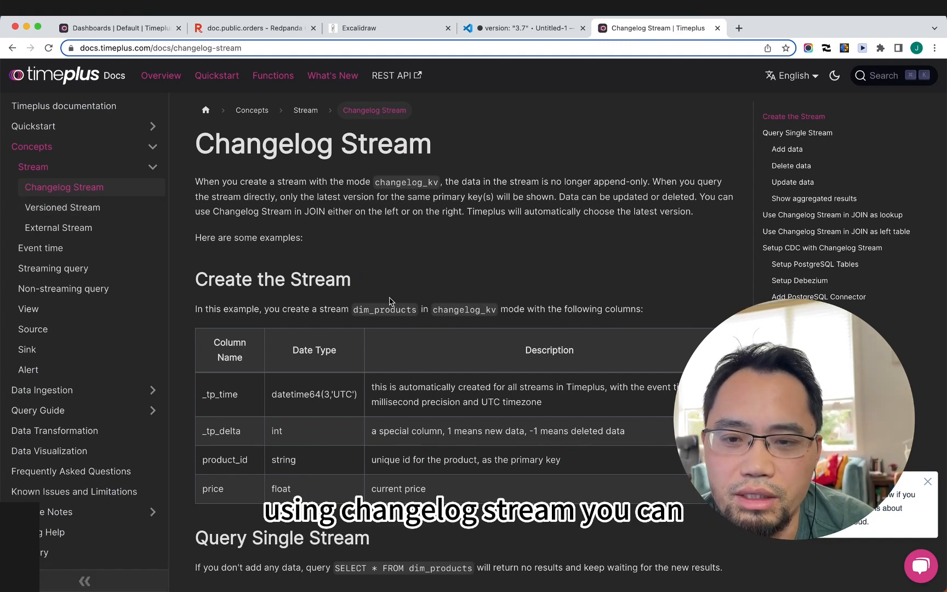
Step: Scroll through the changelog_kv examples and go to the Versioned Stream page
scroll(428, 318, "down", 5)
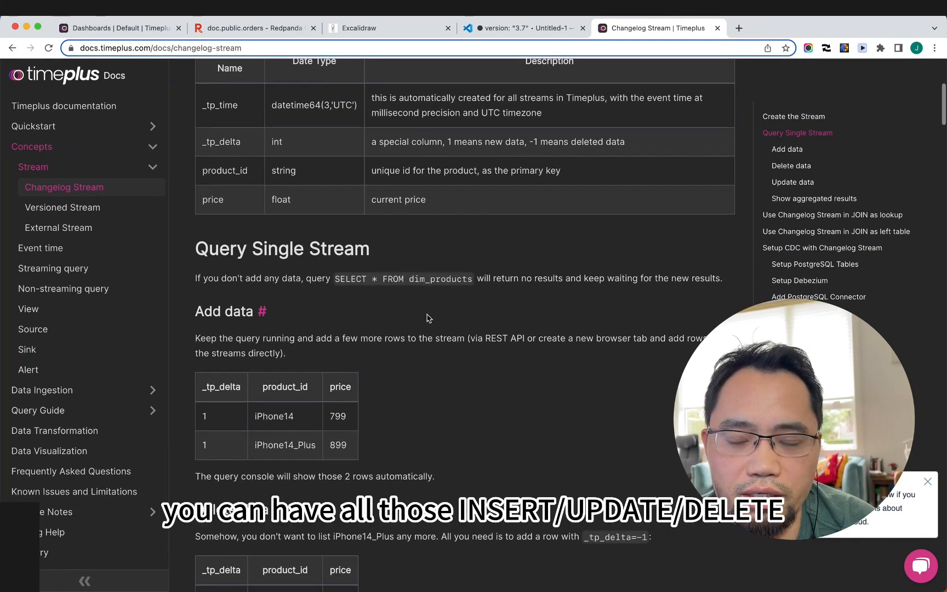
scroll(428, 318, "up", 5)
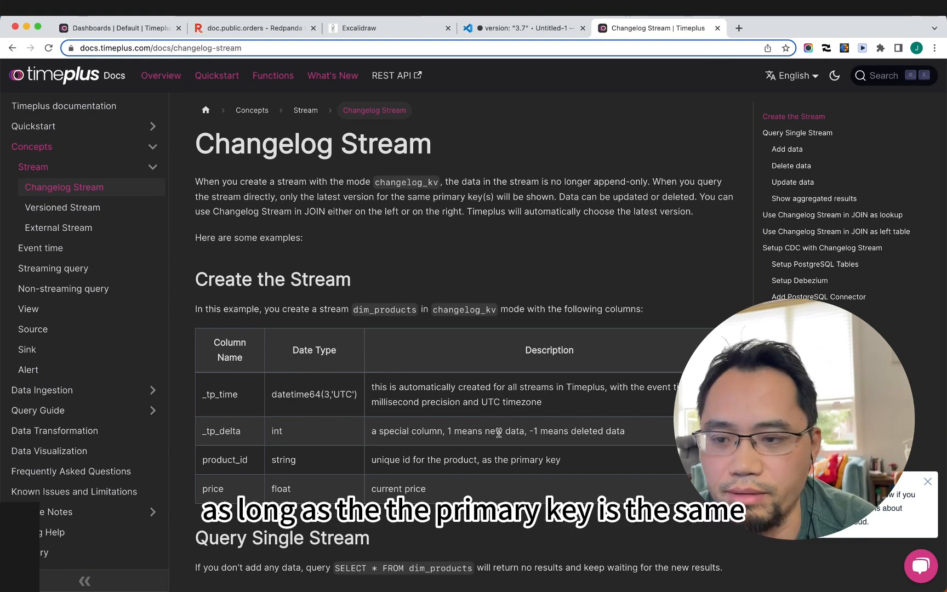
left_click(72, 208)
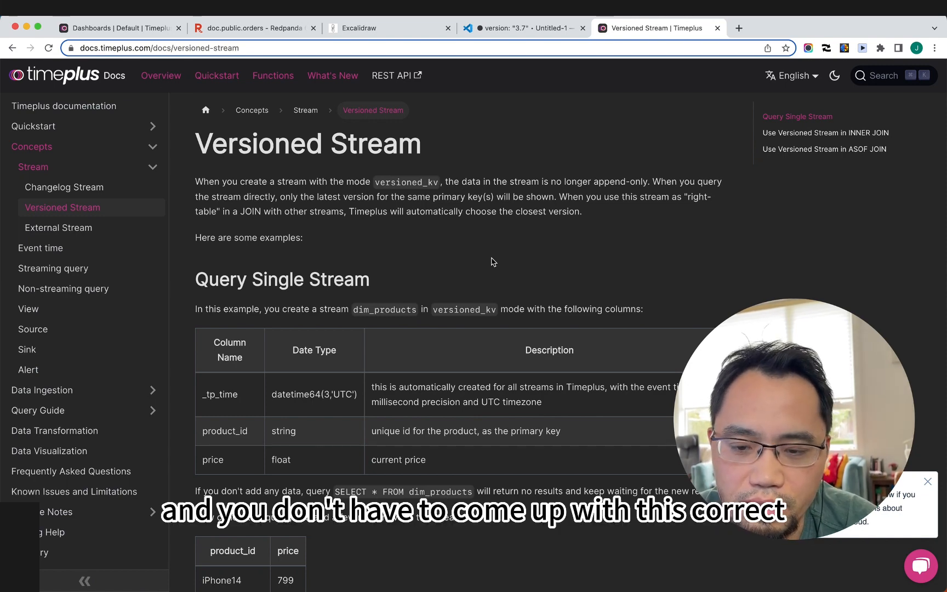
Step: Return from the Versioned Stream docs to the Excalidraw diagram of Postgres, Debezium, Redpanda and Timeplus
scroll(491, 261, "down", 3)
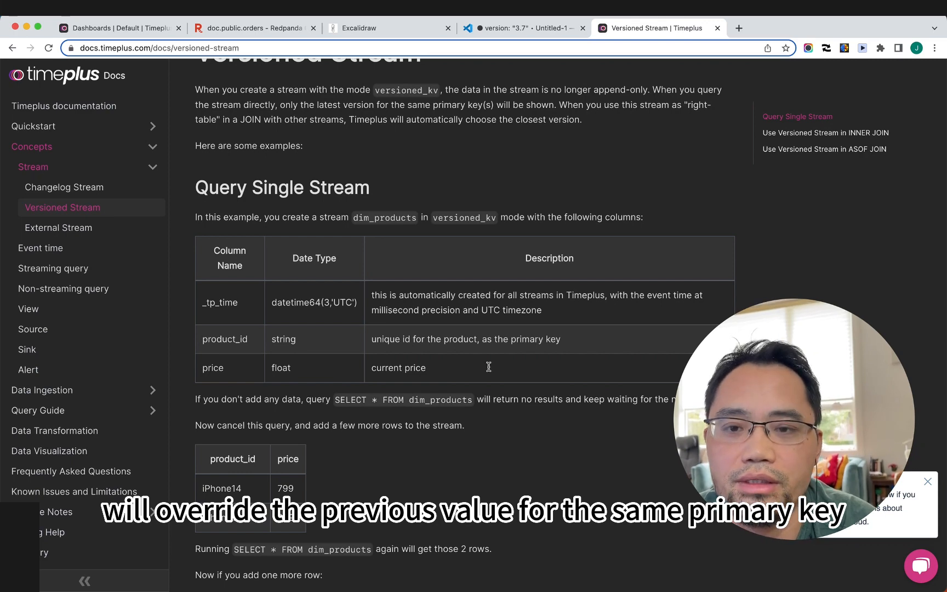
left_click(412, 32)
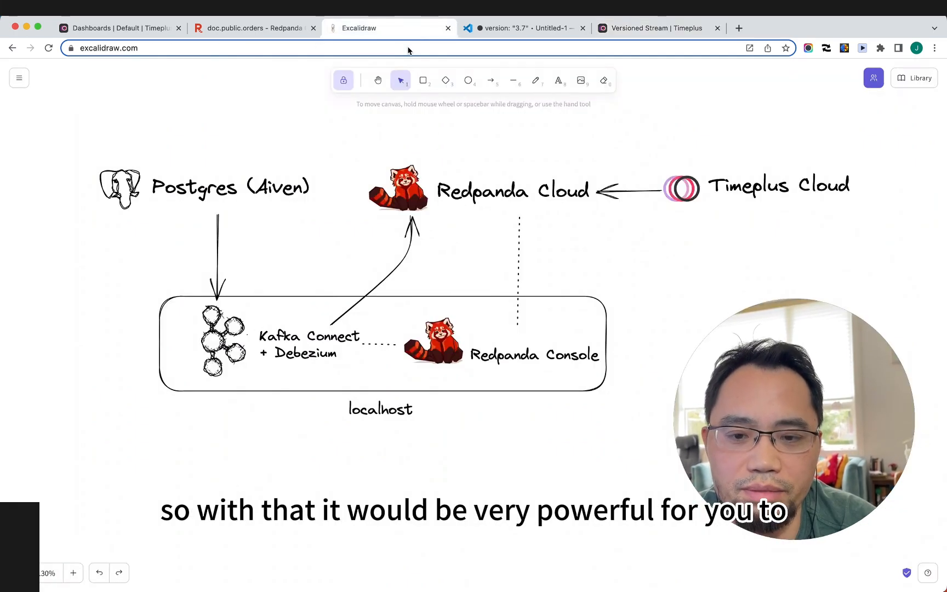